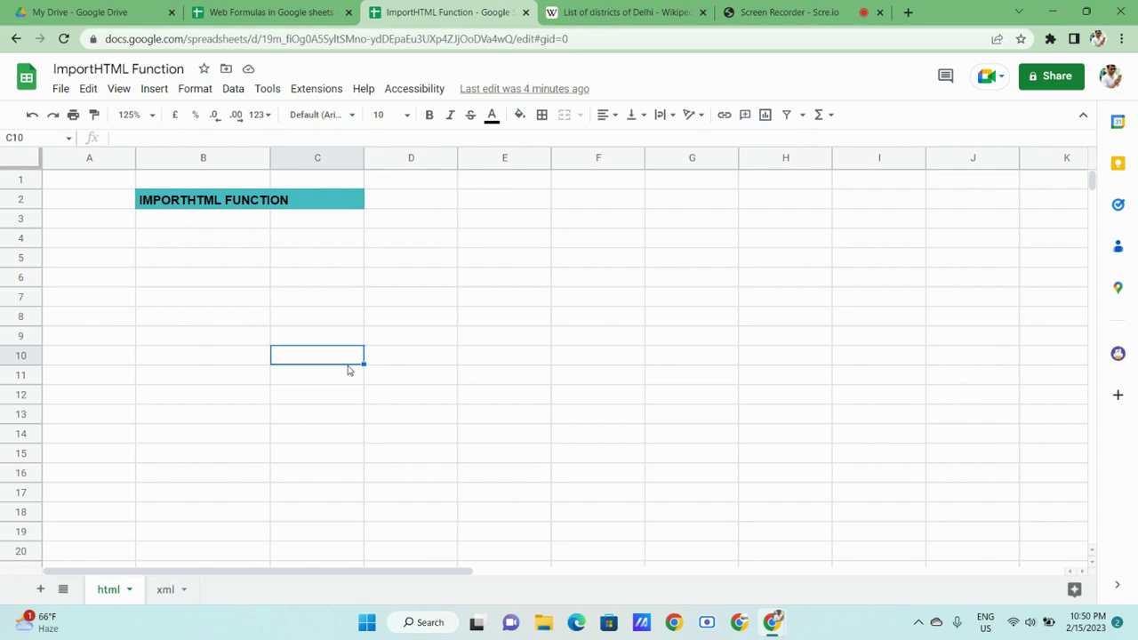
Look through the Wikipedia list of Delhi districts, then go back to the ImportHTML Function spreadsheet
{"action": "left_click", "coordinate": [624, 9]}
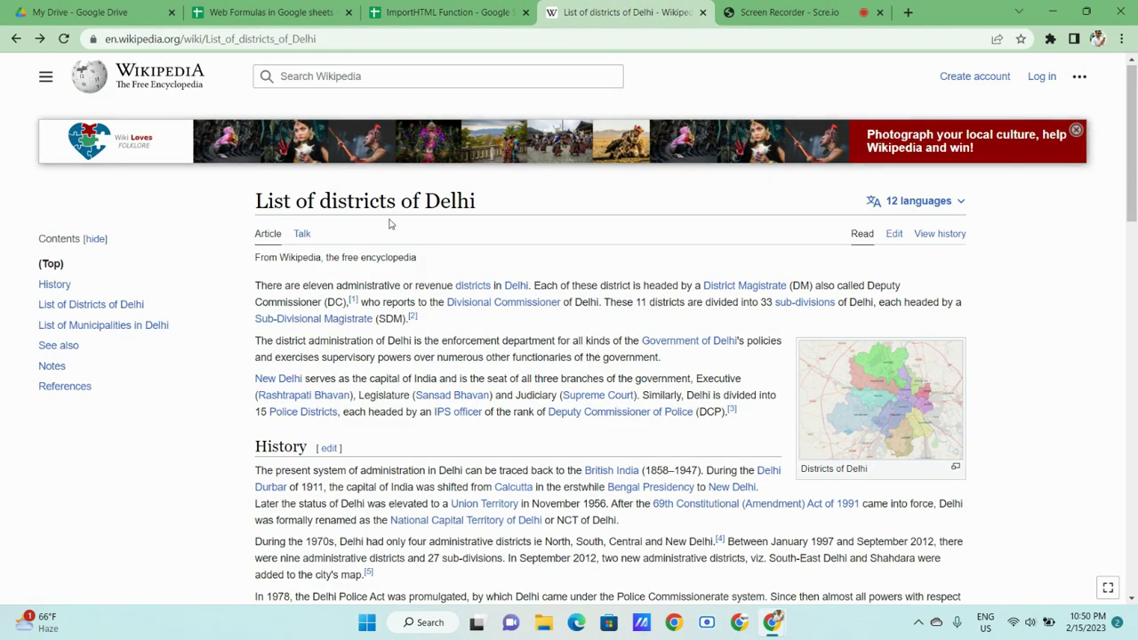
{"action": "scroll", "coordinate": [426, 320], "scroll_direction": "down", "scroll_amount": 3}
{"action": "scroll", "coordinate": [426, 321], "scroll_direction": "down", "scroll_amount": 3}
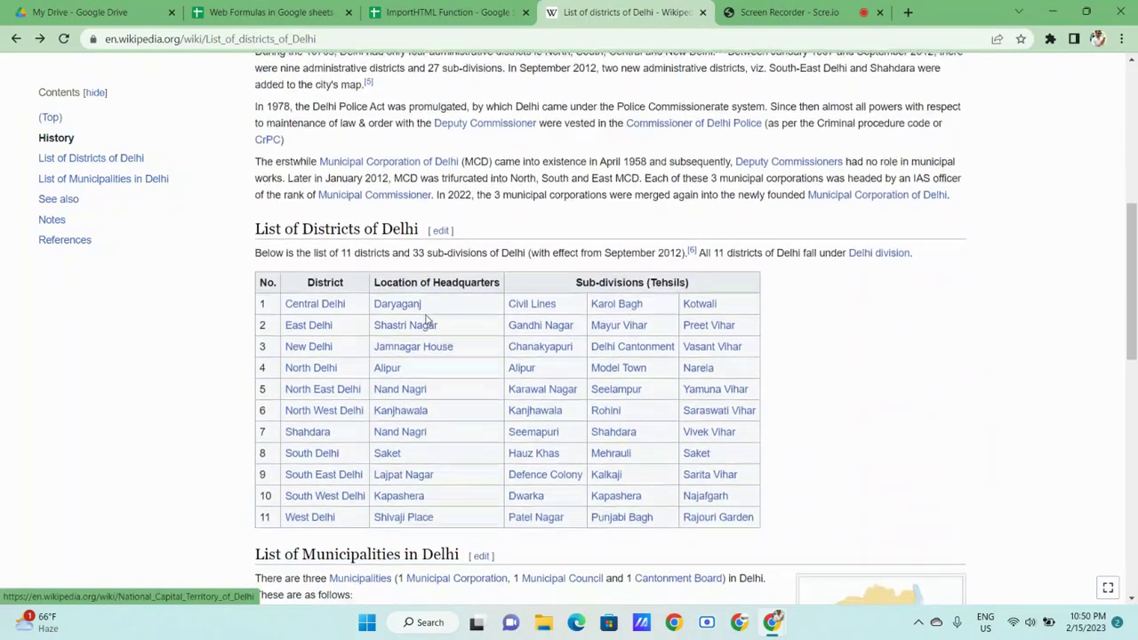
{"action": "scroll", "coordinate": [514, 378], "scroll_direction": "down", "scroll_amount": 1}
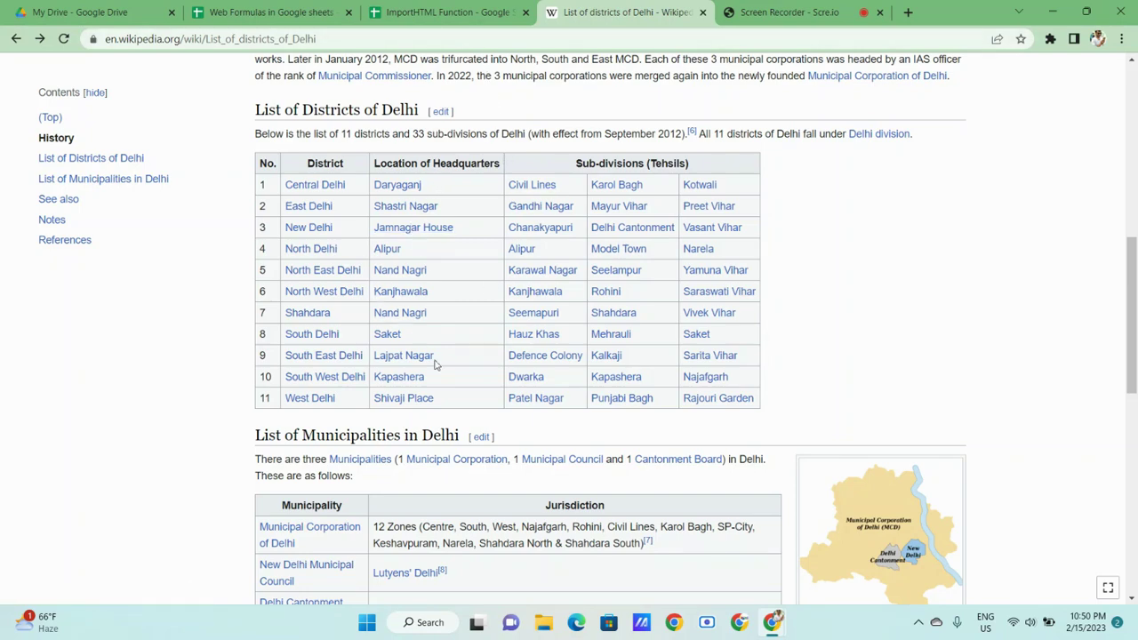
{"action": "scroll", "coordinate": [436, 365], "scroll_direction": "down", "scroll_amount": 2}
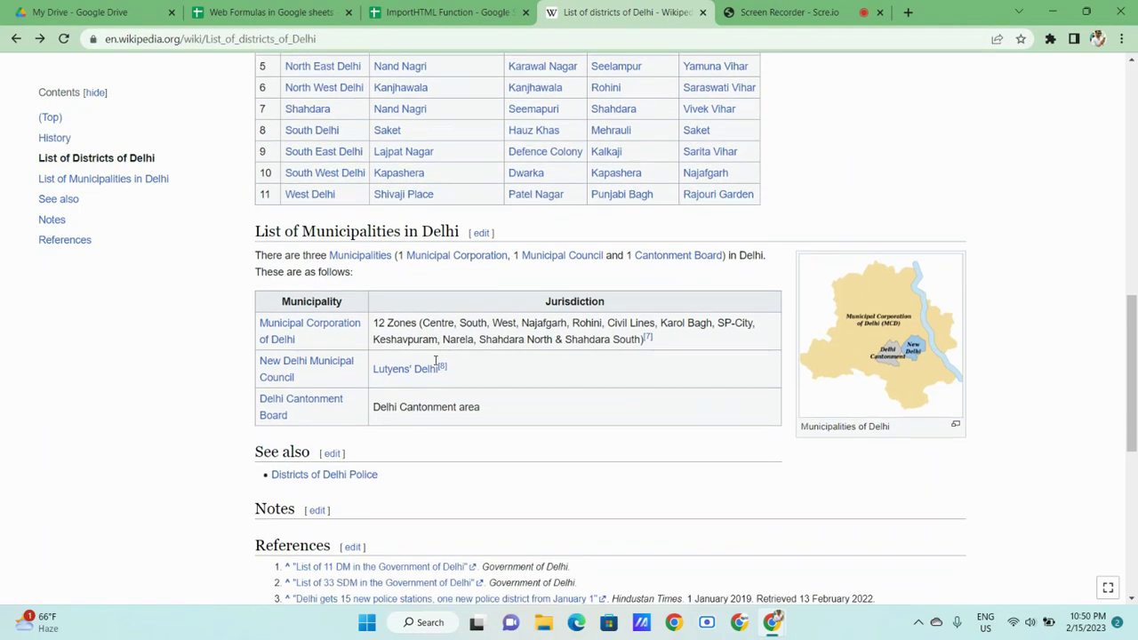
{"action": "scroll", "coordinate": [435, 365], "scroll_direction": "down", "scroll_amount": 3}
{"action": "scroll", "coordinate": [435, 364], "scroll_direction": "down", "scroll_amount": 2}
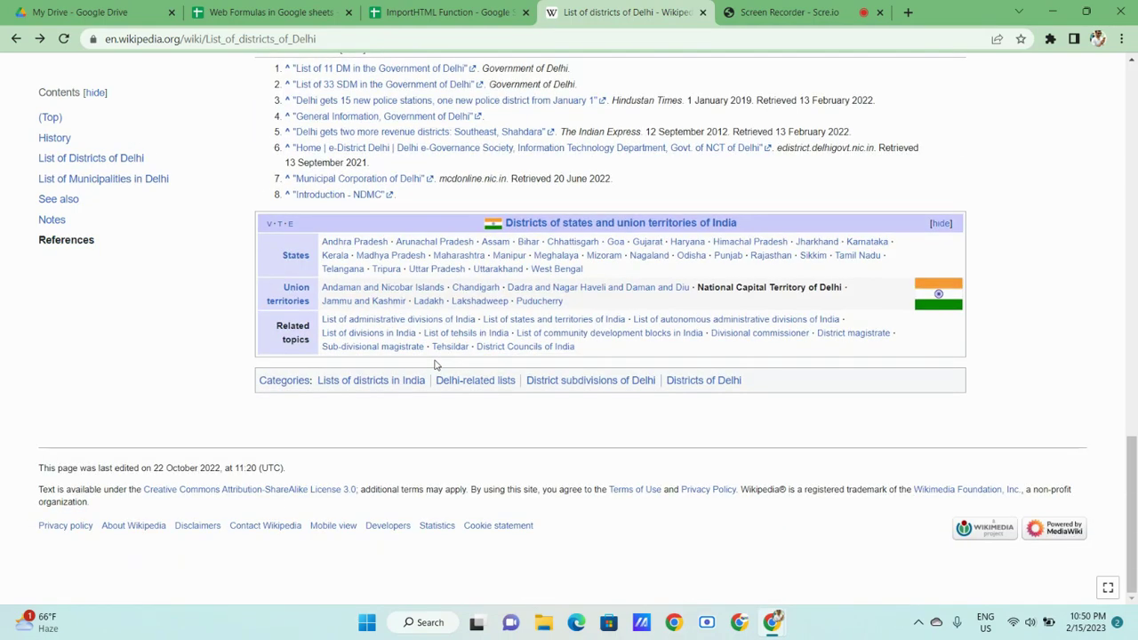
{"action": "scroll", "coordinate": [434, 364], "scroll_direction": "up", "scroll_amount": 1}
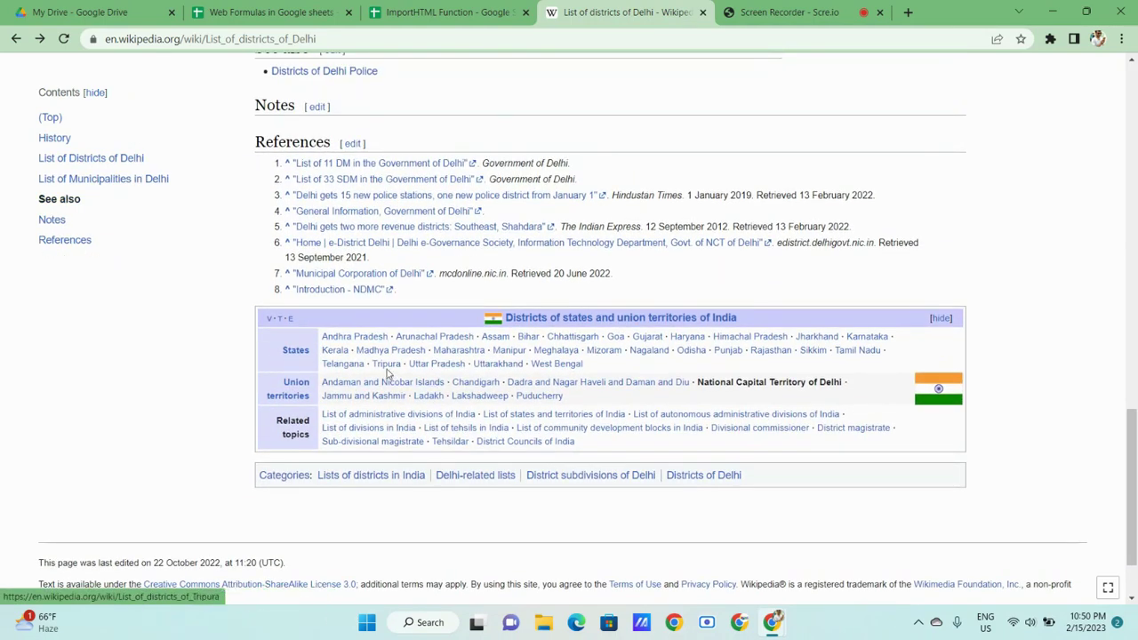
{"action": "scroll", "coordinate": [392, 373], "scroll_direction": "up", "scroll_amount": 3}
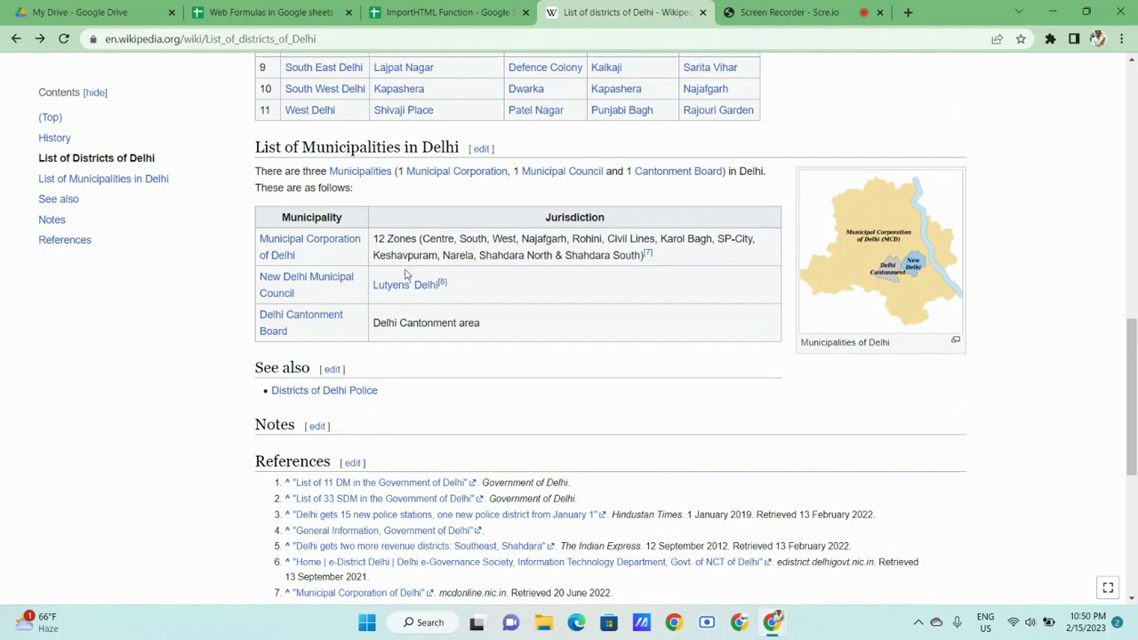
{"action": "scroll", "coordinate": [409, 269], "scroll_direction": "up", "scroll_amount": 1}
{"action": "scroll", "coordinate": [409, 269], "scroll_direction": "up", "scroll_amount": 2}
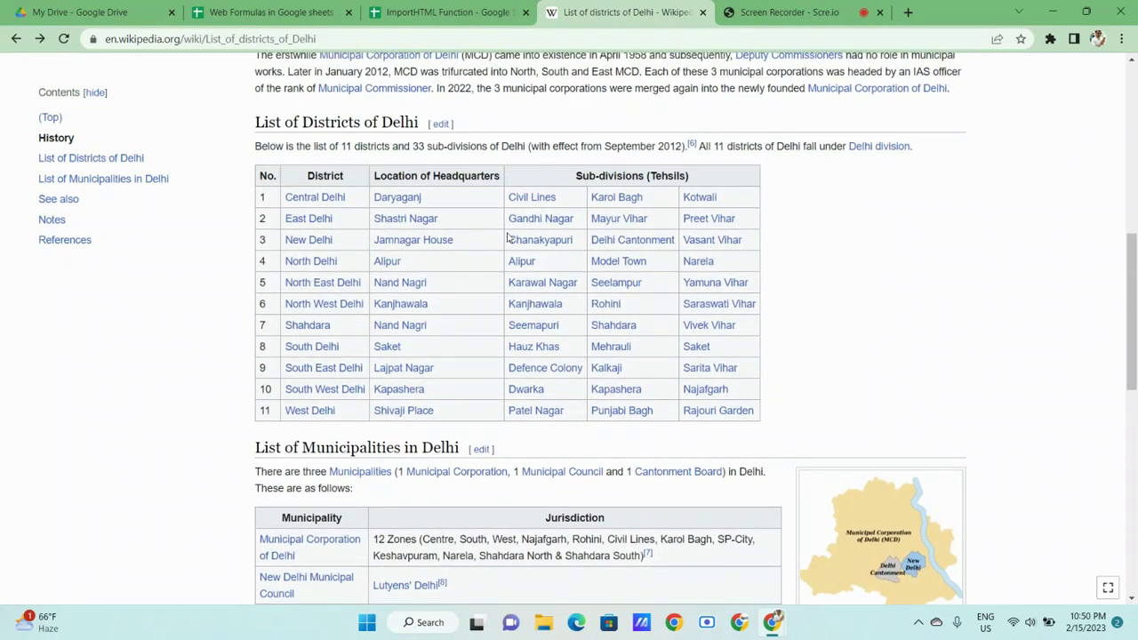
{"action": "mouse_move", "coordinate": [447, 241]}
{"action": "scroll", "coordinate": [447, 241], "scroll_direction": "up", "scroll_amount": 2}
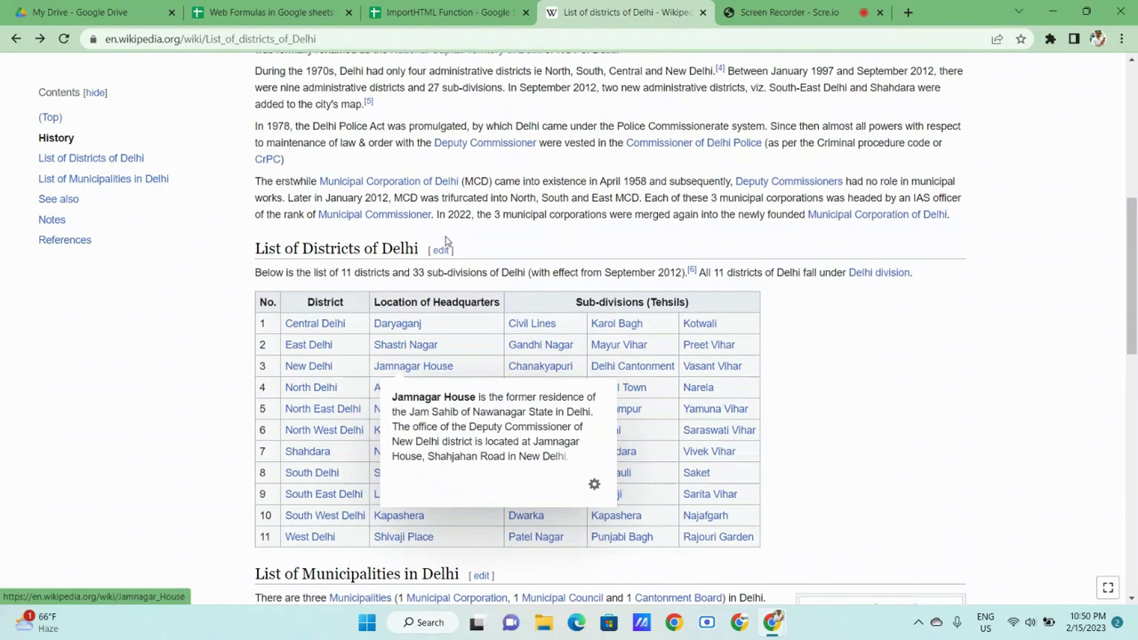
{"action": "left_click", "coordinate": [442, 9]}
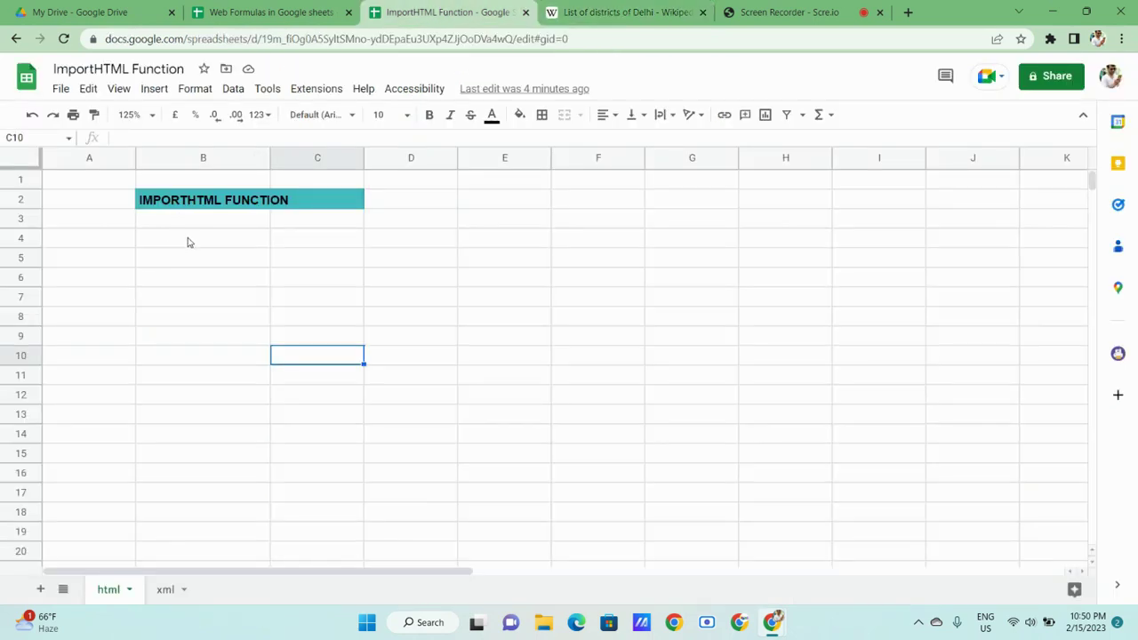
Begin an =IMPORTHTML( formula in B4 and copy the Wikipedia Delhi districts page address
{"action": "left_click", "coordinate": [187, 237]}
{"action": "type", "text": "="}
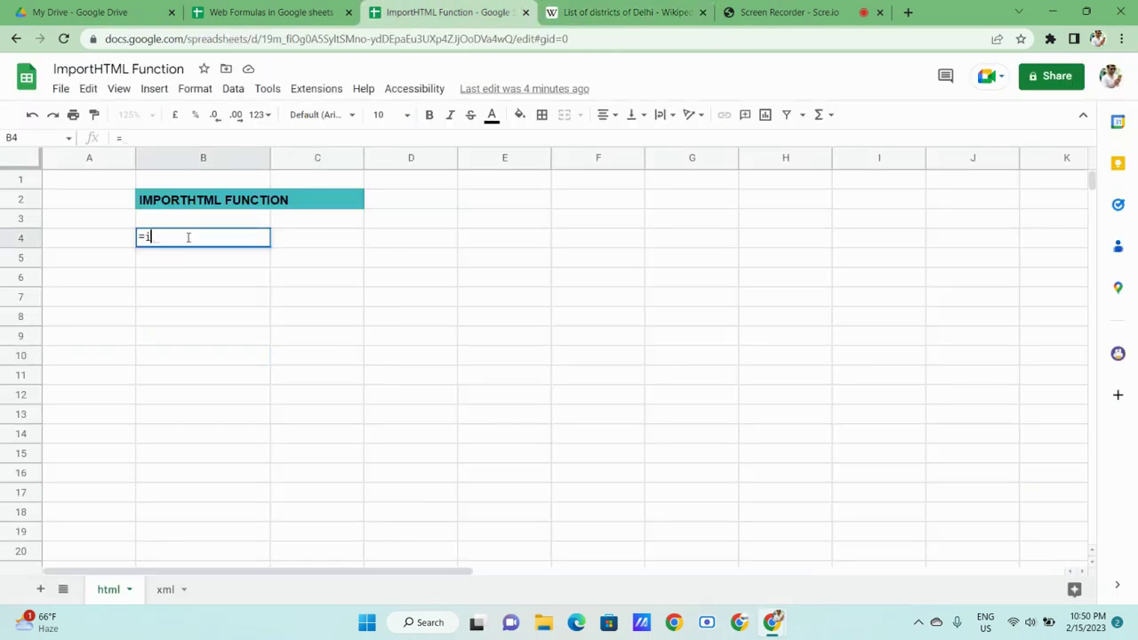
{"action": "type", "text": "import"}
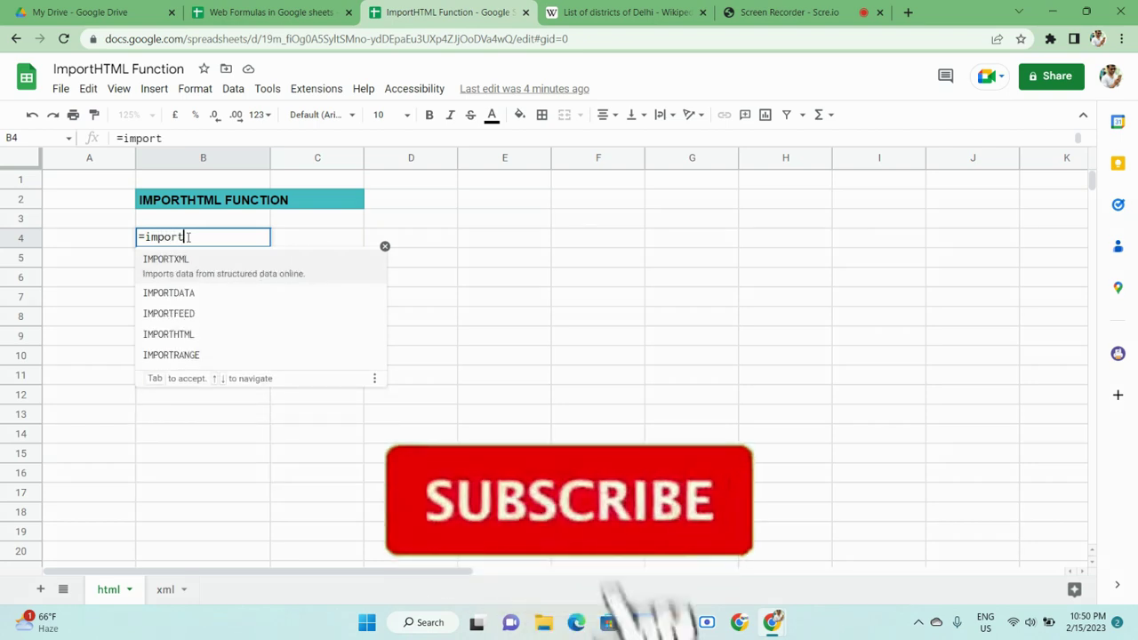
{"action": "type", "text": "h"}
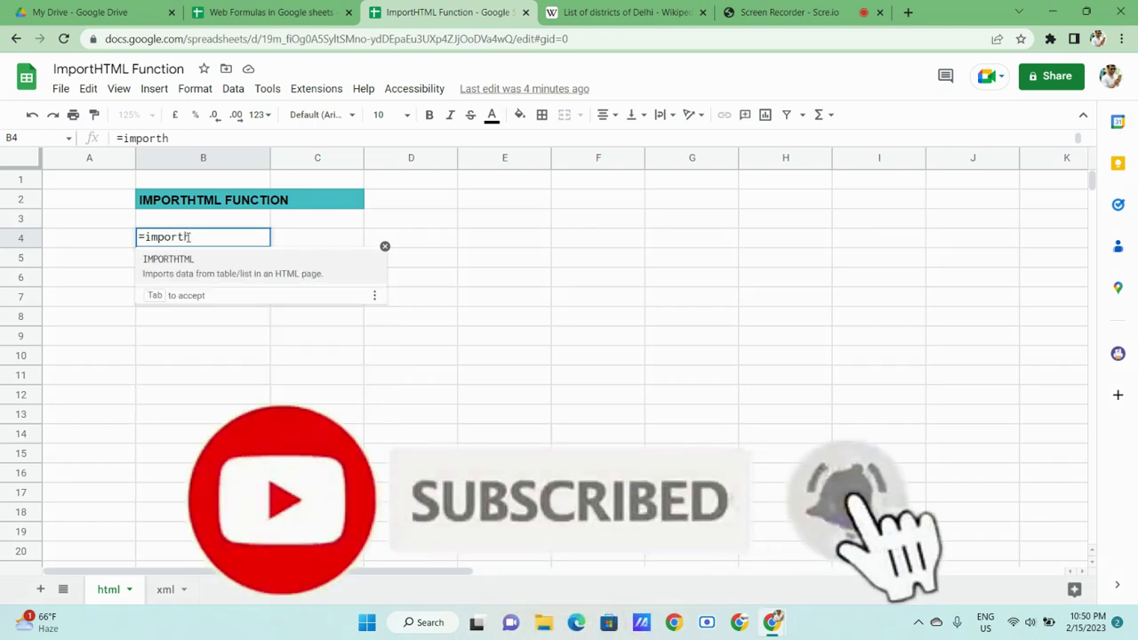
{"action": "left_click", "coordinate": [181, 267]}
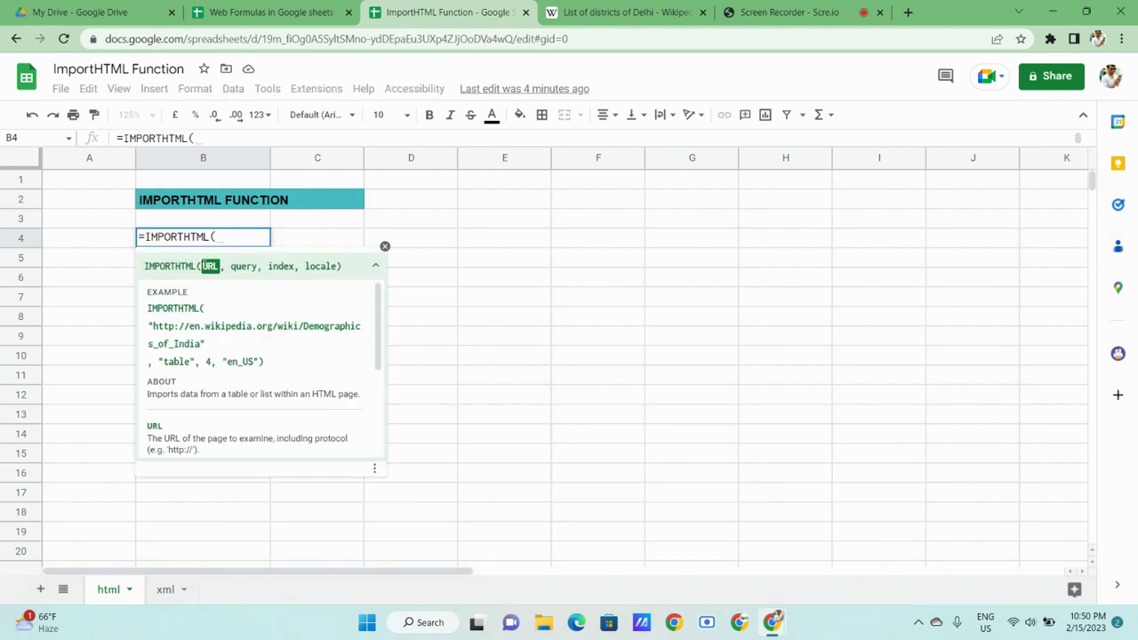
{"action": "left_click", "coordinate": [626, 11]}
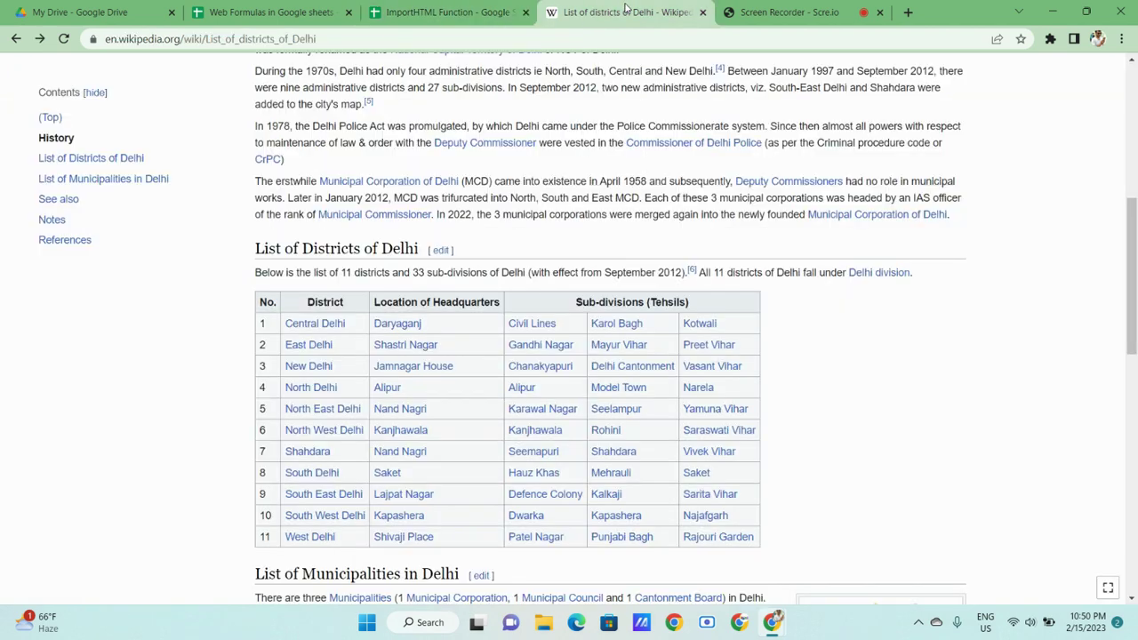
{"action": "left_click", "coordinate": [360, 39]}
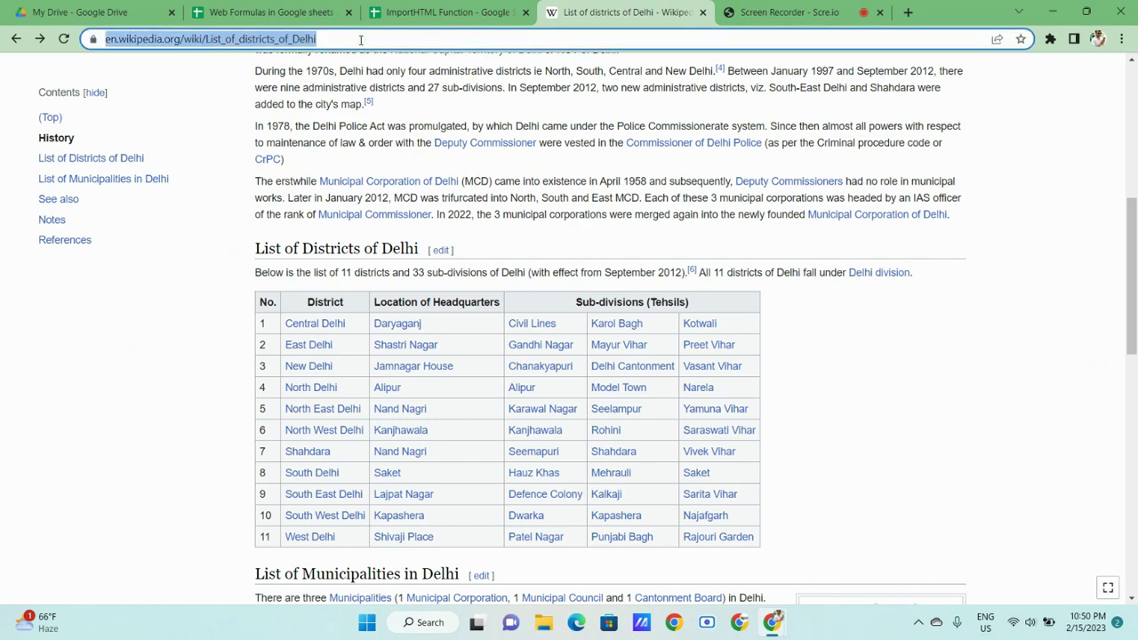
{"action": "left_click", "coordinate": [419, 11]}
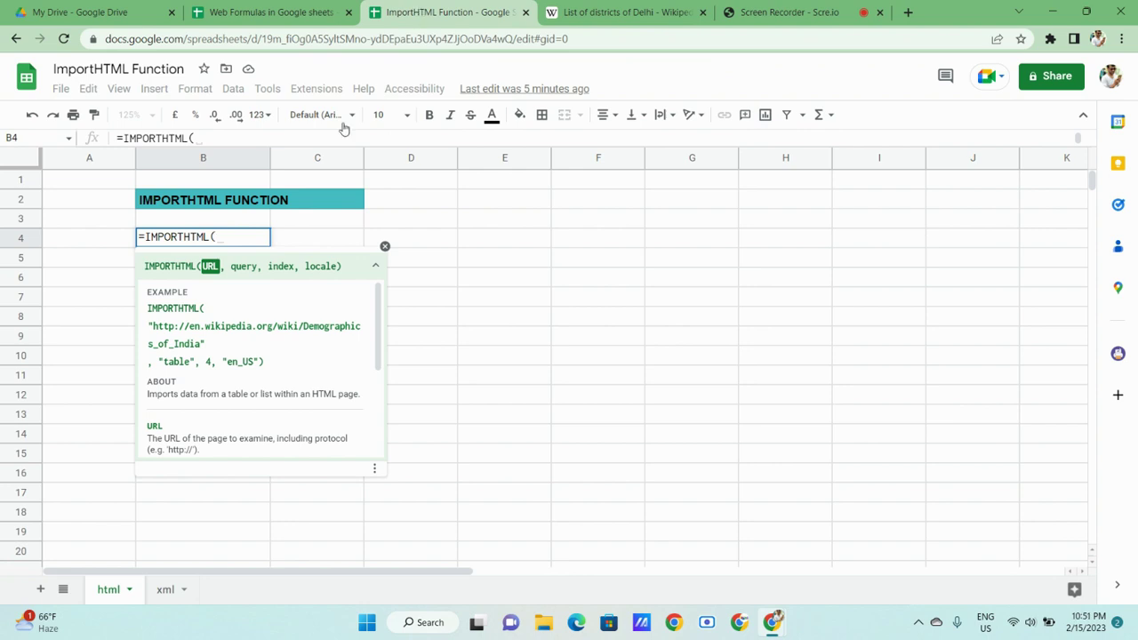
Paste the quoted Wikipedia URL into the formula and add "table" as the query type
{"action": "type", "text": "\""}
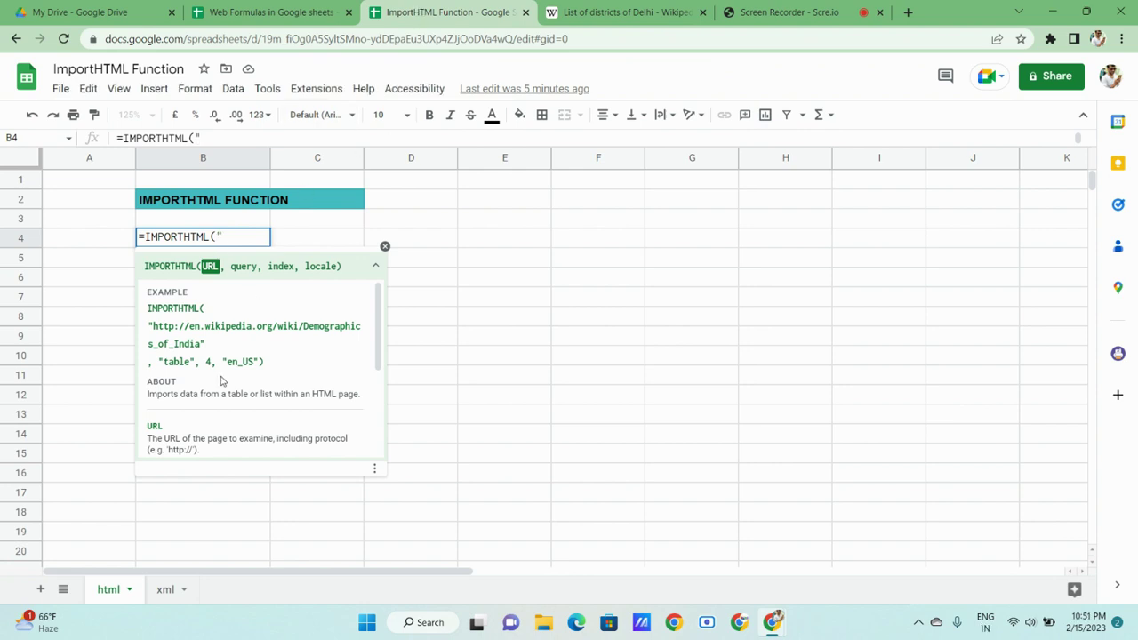
{"action": "type", "text": "https://en.wikipedia.org/wiki/List_of_districts_of_Delhi"}
{"action": "key", "text": "super+space"}
{"action": "type", "text": "\""}
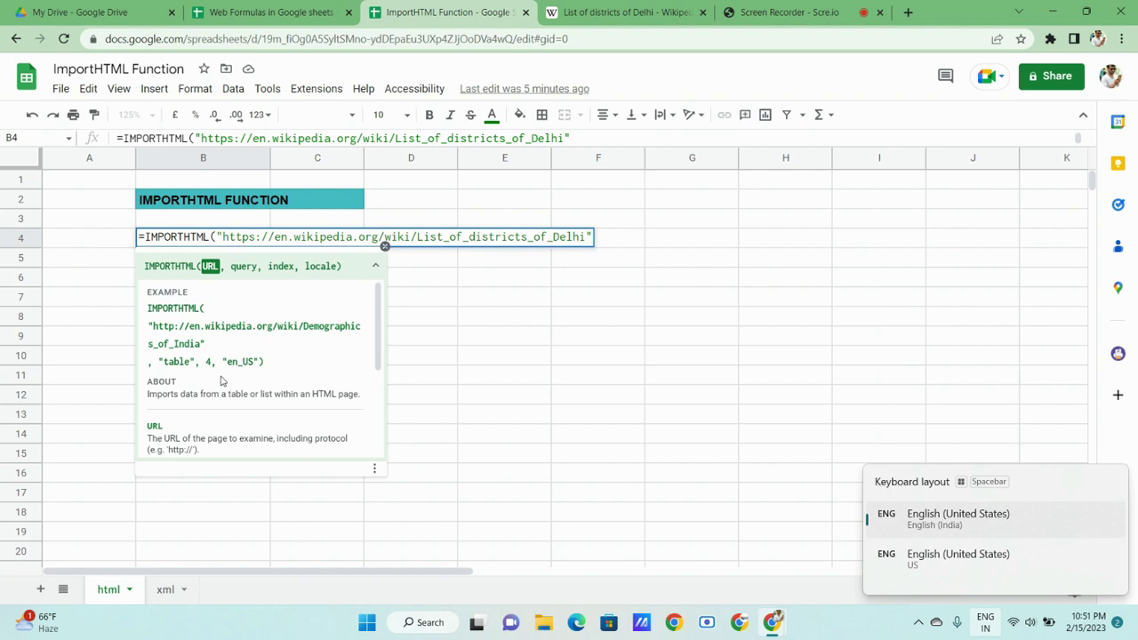
{"action": "type", "text": ",\""}
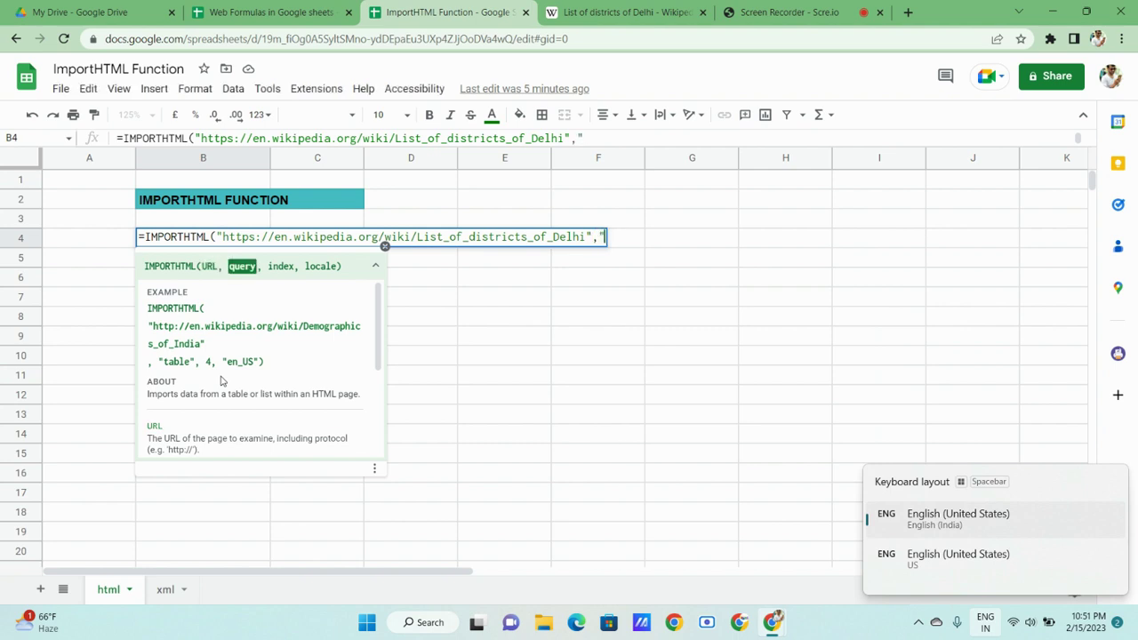
{"action": "type", "text": "table"}
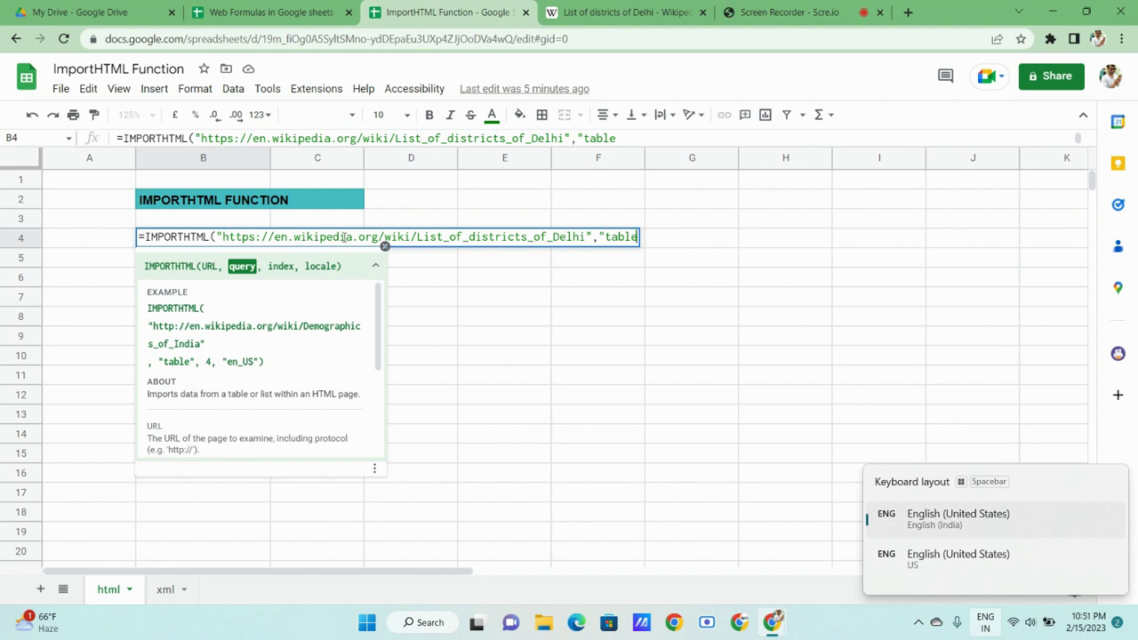
{"action": "type", "text": "\""}
{"action": "type", "text": ","}
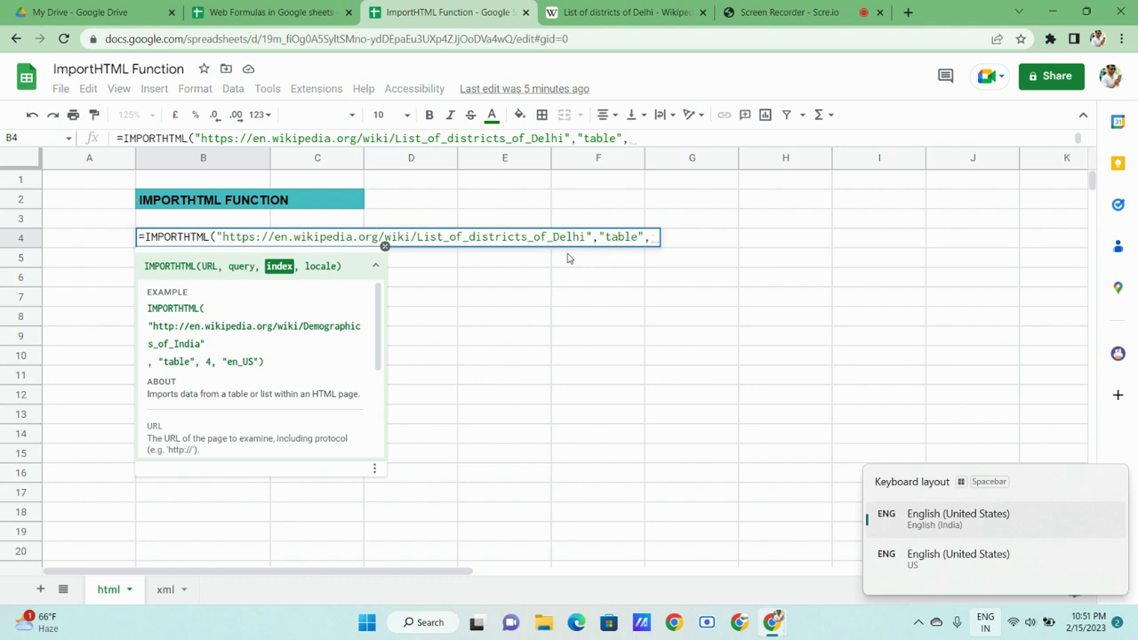
Complete the formula with index 1 and locale "en_US", then run it
{"action": "type", "text": "1"}
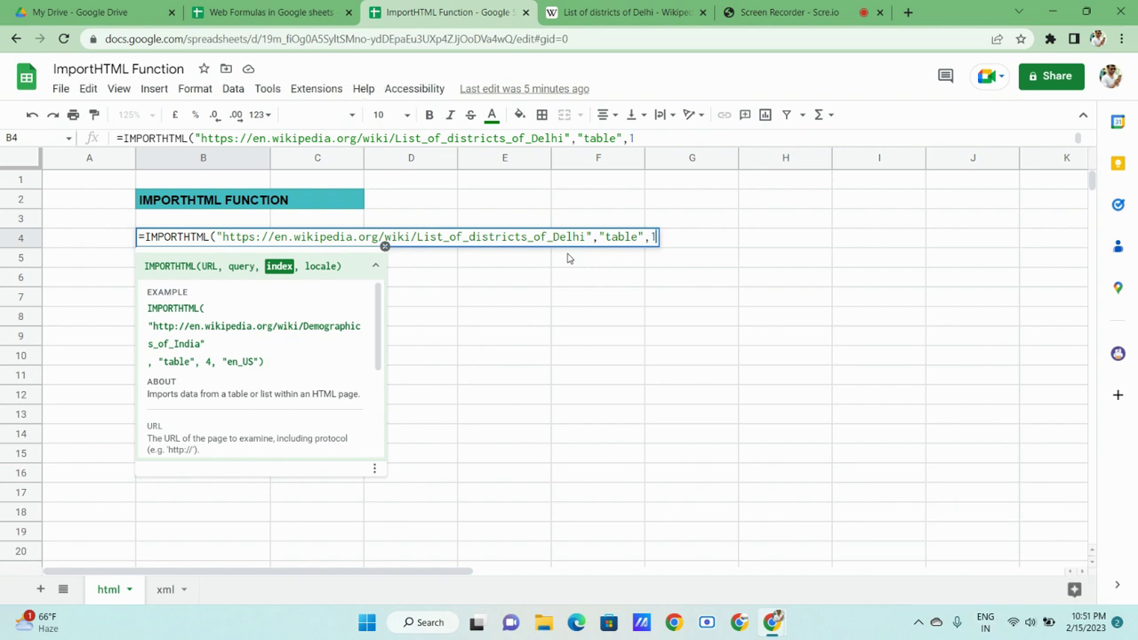
{"action": "type", "text": ","}
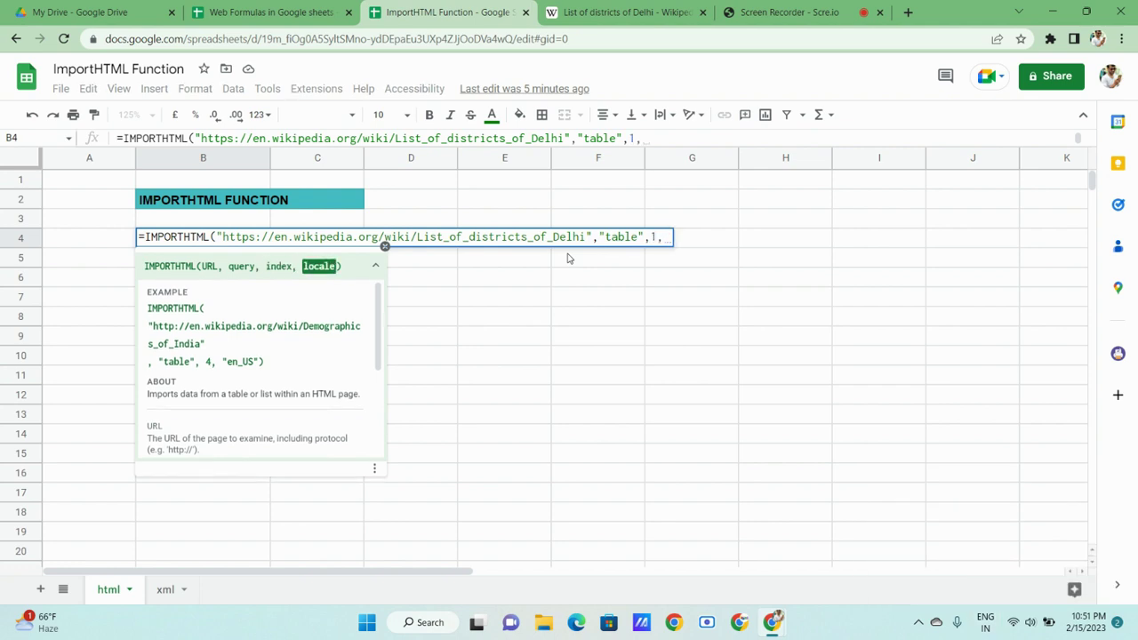
{"action": "type", "text": "\""}
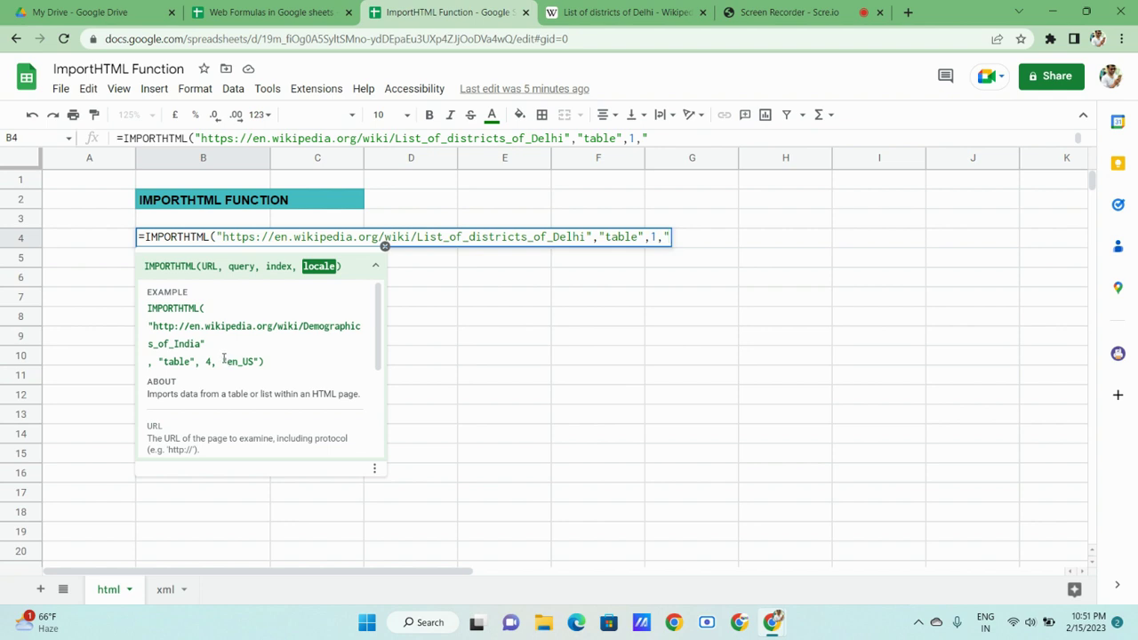
{"action": "left_click_drag", "start_coordinate": [224, 361], "coordinate": [261, 363]}
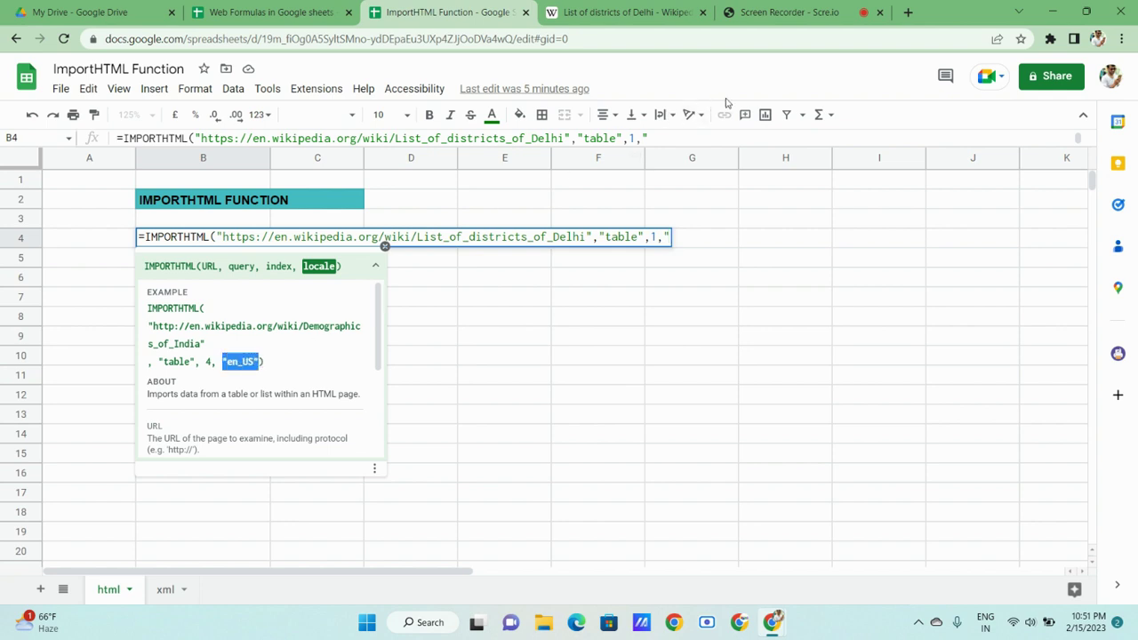
{"action": "left_click", "coordinate": [643, 135]}
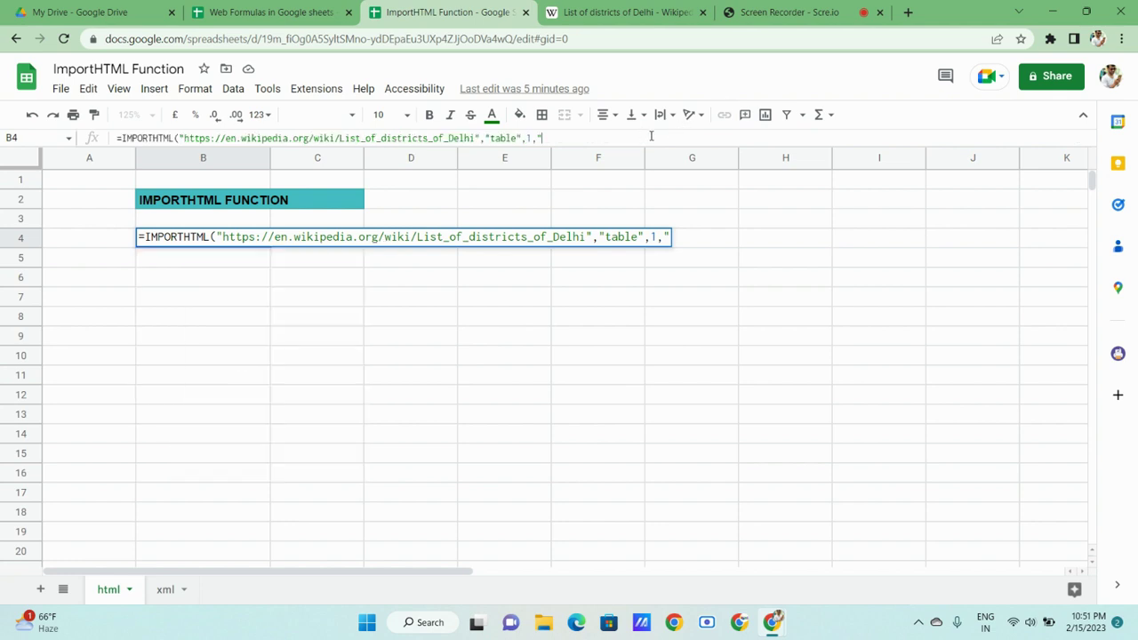
{"action": "double_click", "coordinate": [667, 237]}
{"action": "type", "text": "\"en_US\""}
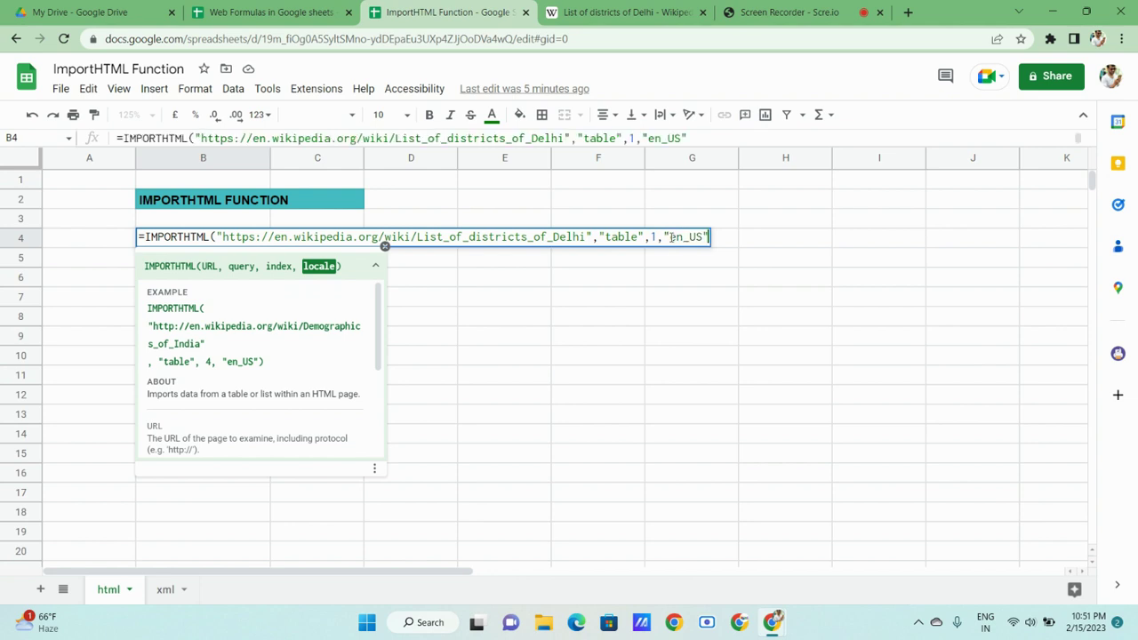
{"action": "type", "text": ")"}
{"action": "key", "text": "Return"}
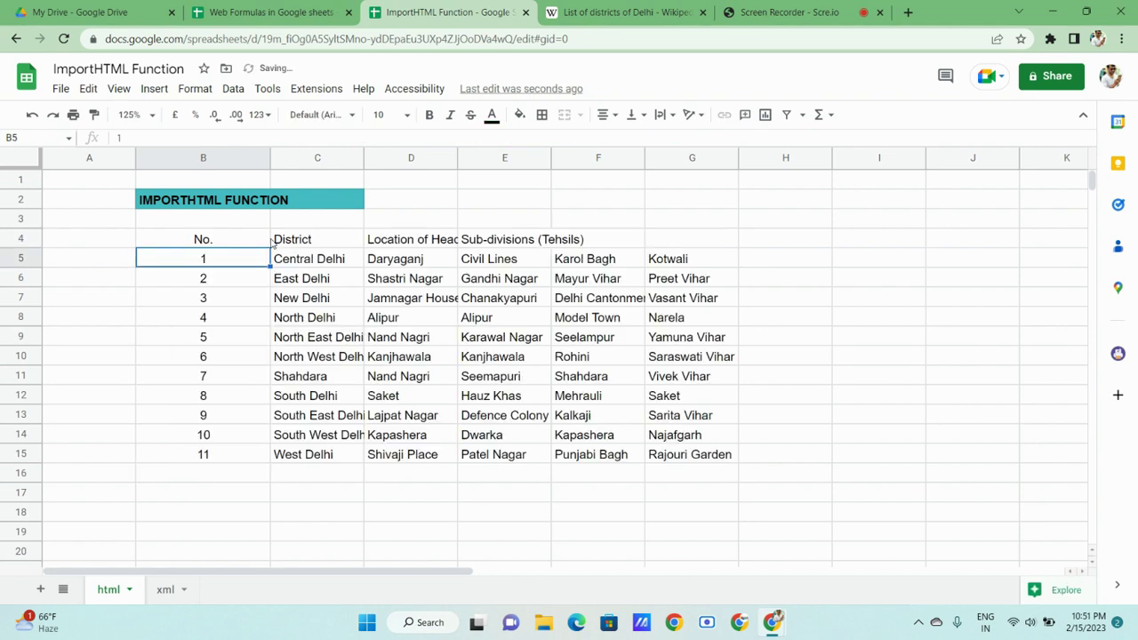
Change B4's table index from 1 to 2, then reopen the formula for another edit
{"action": "left_click", "coordinate": [203, 246]}
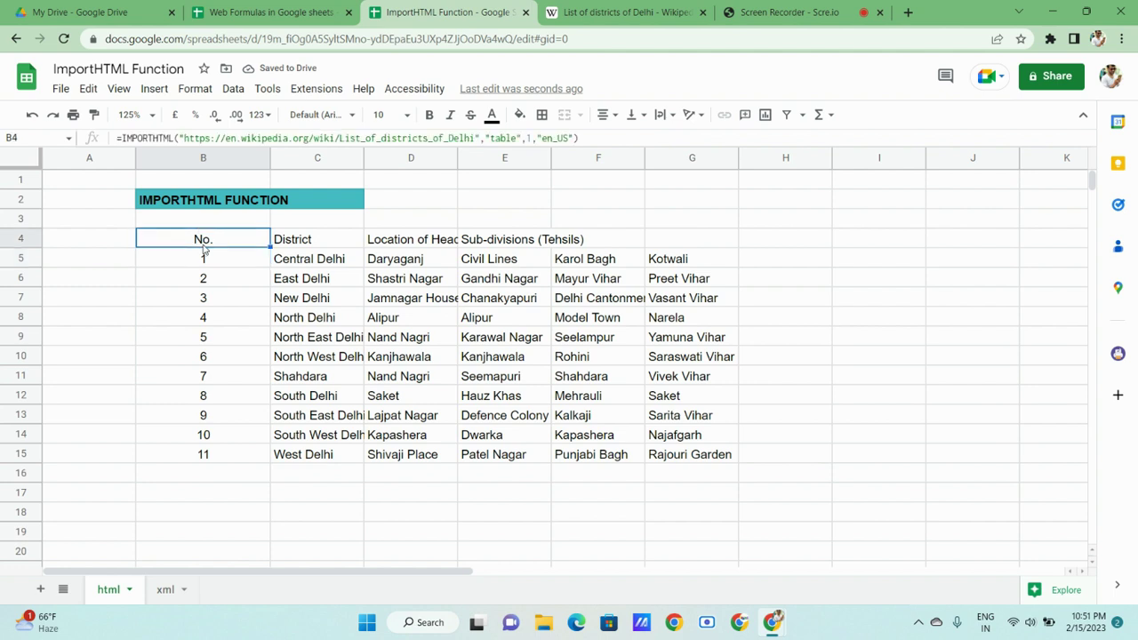
{"action": "double_click", "coordinate": [203, 249]}
{"action": "key", "text": "Left"}
{"action": "key", "text": "Left"}
{"action": "key", "text": "Left"}
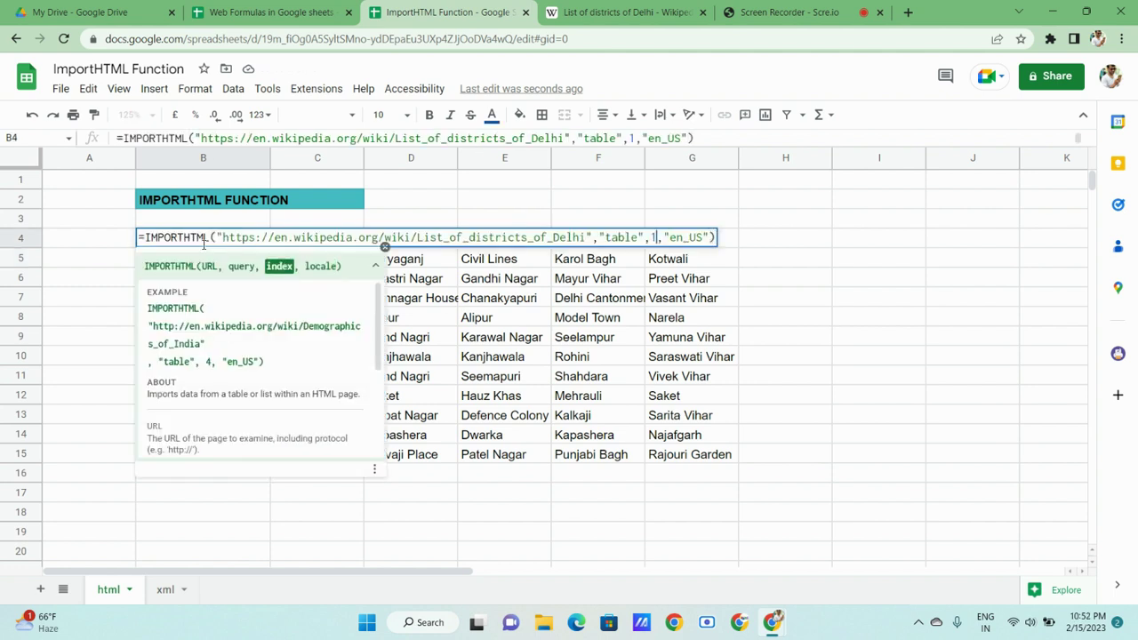
{"action": "key", "text": "BackSpace"}
{"action": "type", "text": "2"}
{"action": "key", "text": "Return"}
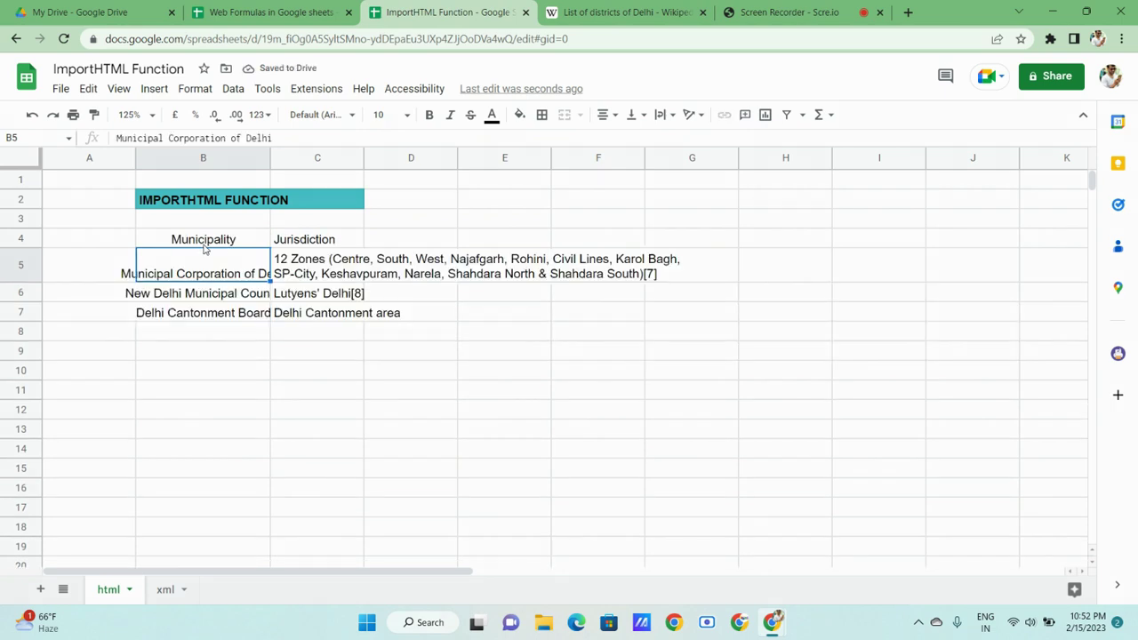
{"action": "left_click", "coordinate": [212, 244]}
{"action": "double_click", "coordinate": [212, 244]}
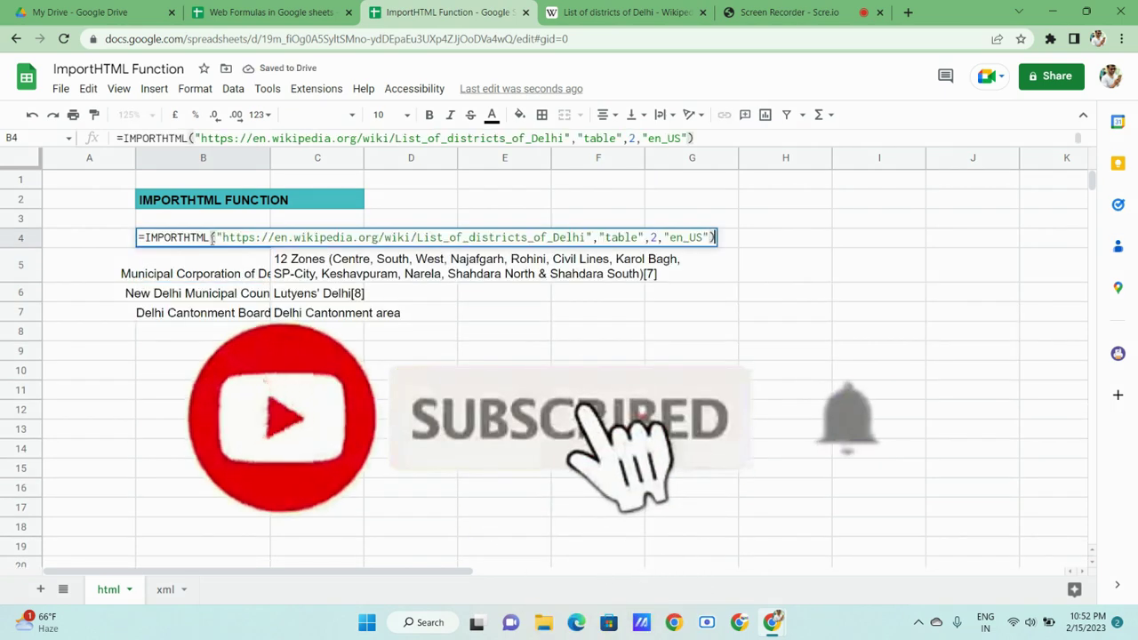
Set B4's index to 3 and scroll through the imported states and union territories table
{"action": "type", "text": "3"}
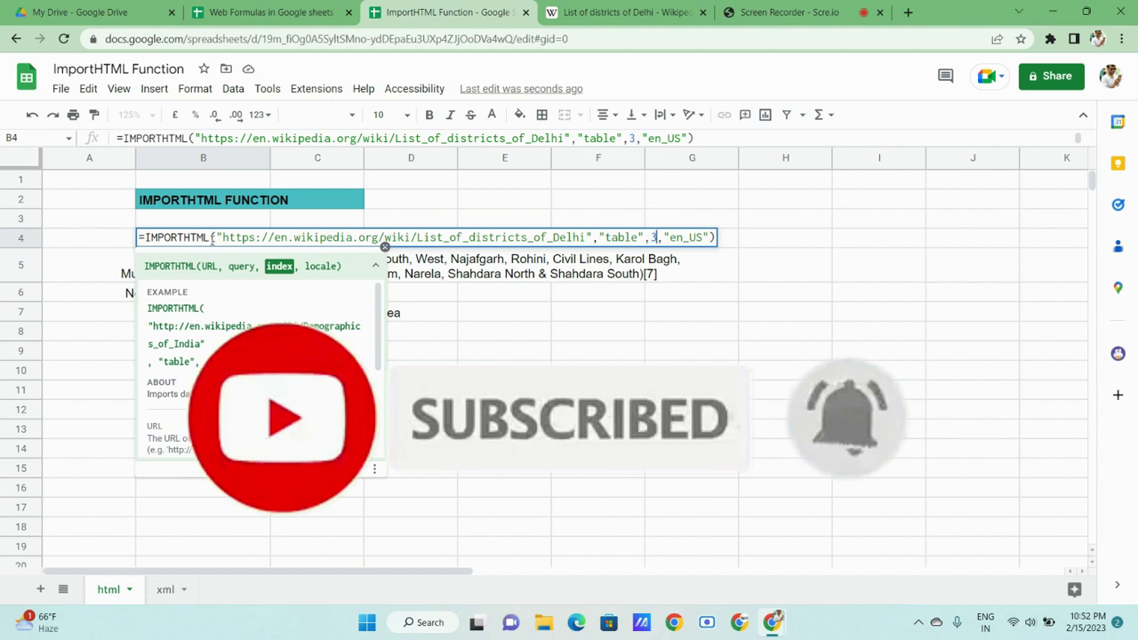
{"action": "key", "text": "Return"}
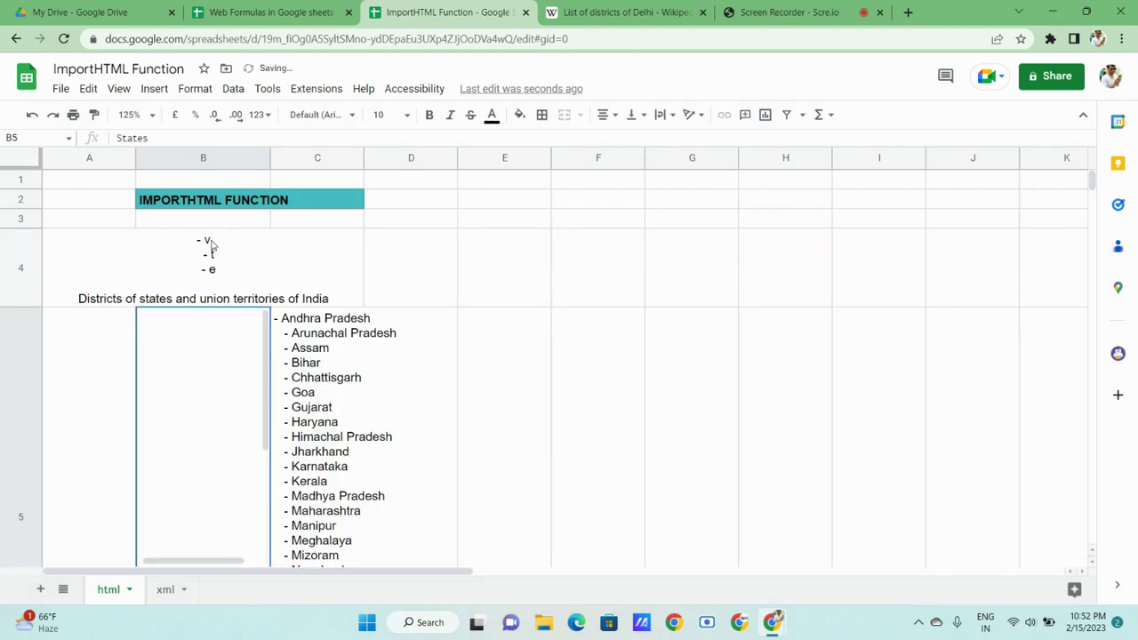
{"action": "scroll", "coordinate": [219, 374], "scroll_direction": "down", "scroll_amount": 3}
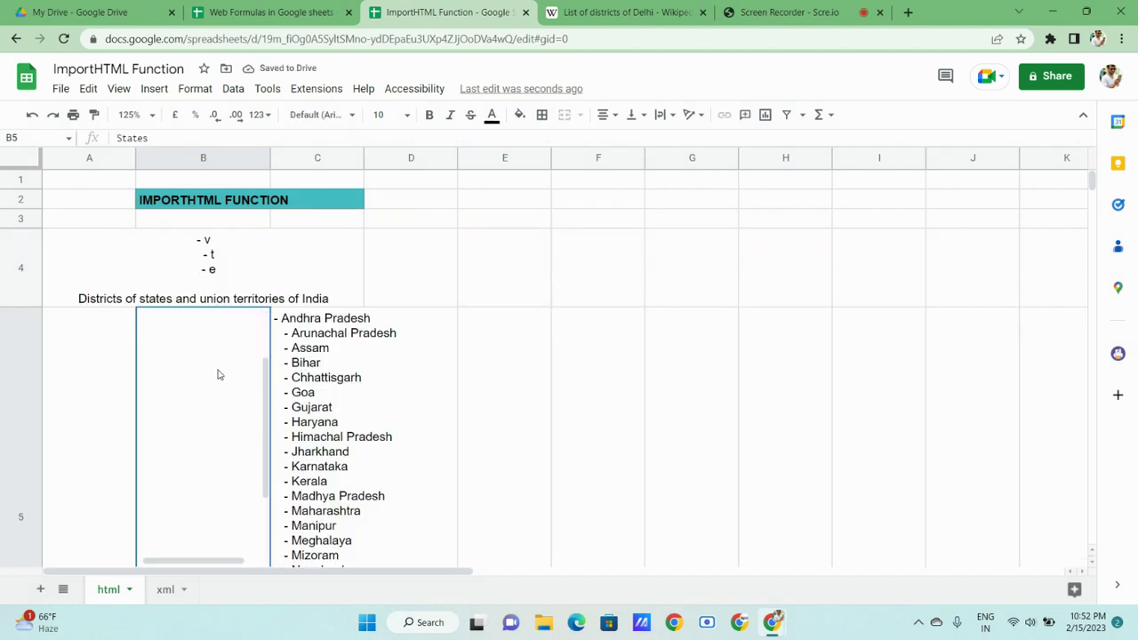
{"action": "left_click", "coordinate": [322, 401]}
{"action": "scroll", "coordinate": [325, 407], "scroll_direction": "down", "scroll_amount": 2}
{"action": "scroll", "coordinate": [325, 407], "scroll_direction": "down", "scroll_amount": 3}
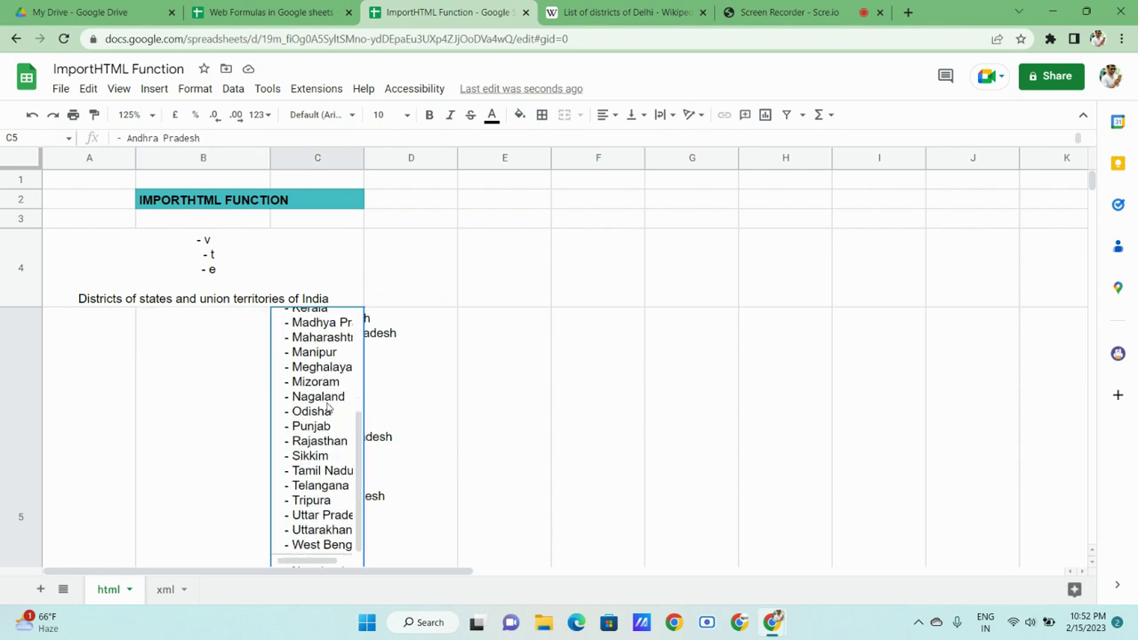
{"action": "scroll", "coordinate": [412, 434], "scroll_direction": "down", "scroll_amount": 5}
{"action": "scroll", "coordinate": [412, 436], "scroll_direction": "up", "scroll_amount": 2}
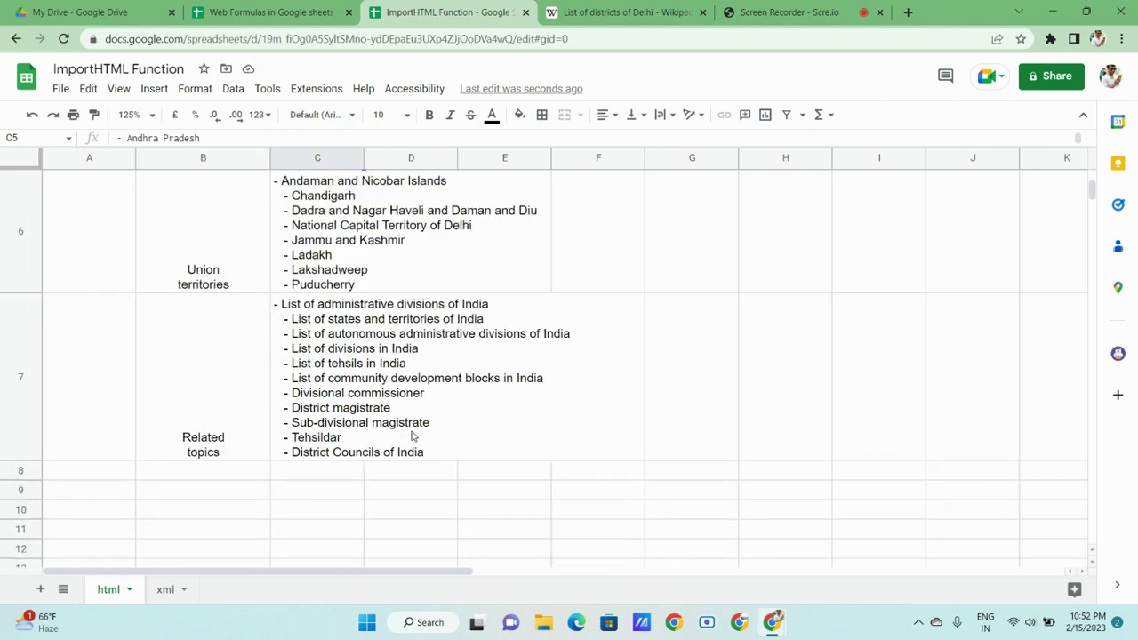
{"action": "scroll", "coordinate": [412, 436], "scroll_direction": "up", "scroll_amount": 3}
{"action": "scroll", "coordinate": [412, 436], "scroll_direction": "up", "scroll_amount": 2}
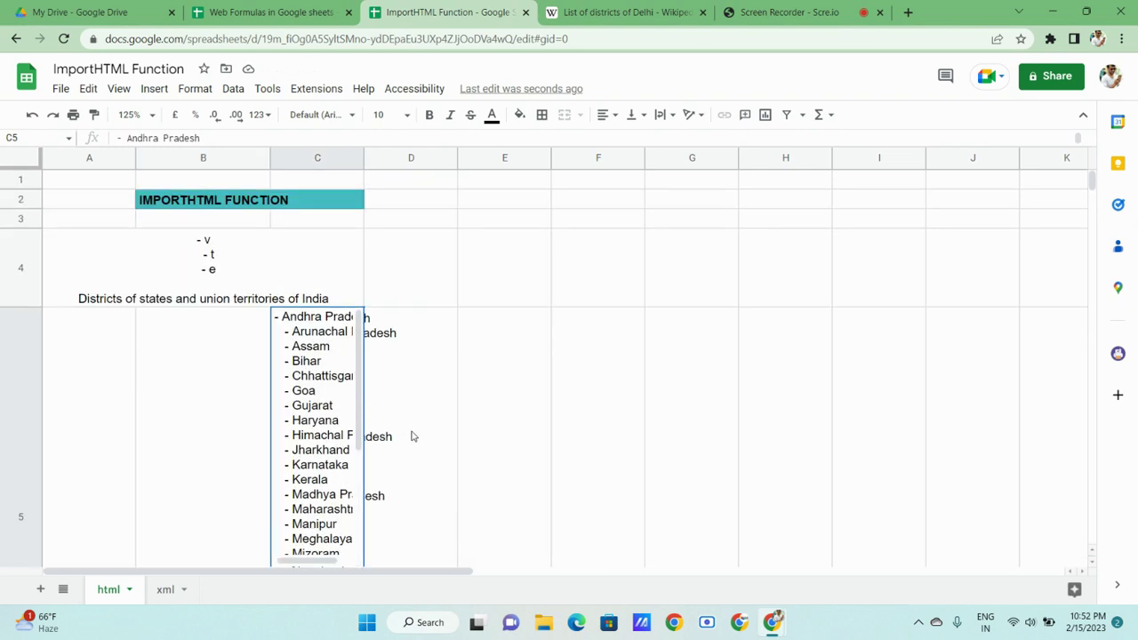
{"action": "left_click", "coordinate": [202, 253]}
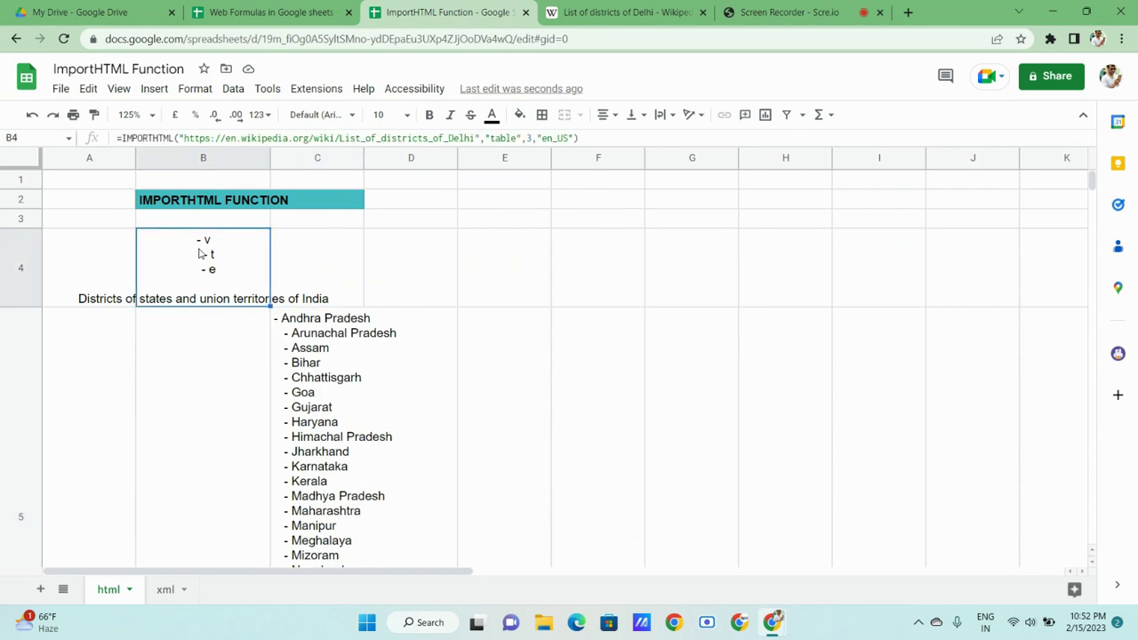
Return B4's IMPORTHTML index to 1, restoring the No., District and Sub-divisions table
{"action": "double_click", "coordinate": [200, 253]}
{"action": "key", "text": "Left"}
{"action": "key", "text": "Left"}
{"action": "key", "text": "Left"}
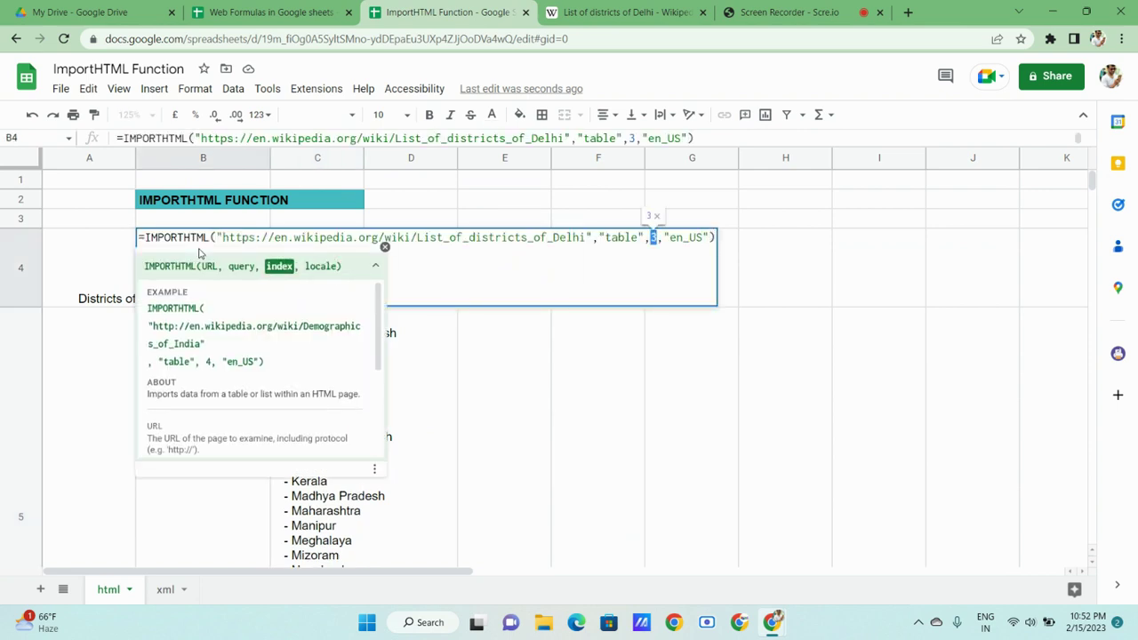
{"action": "key", "text": "Return"}
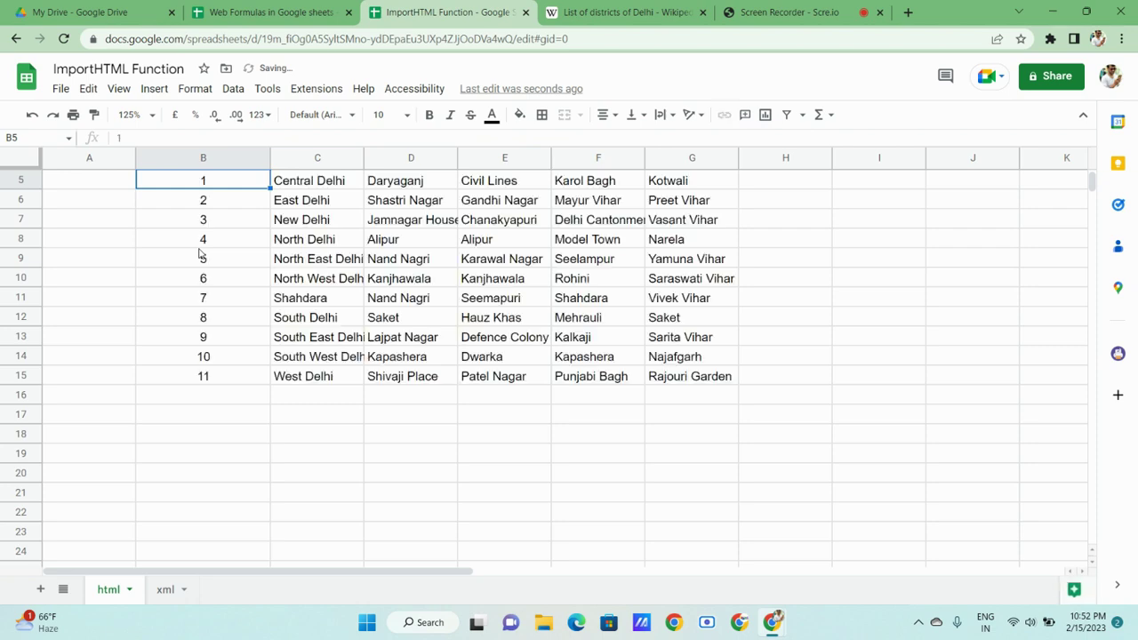
{"action": "scroll", "coordinate": [199, 248], "scroll_direction": "up", "scroll_amount": 2}
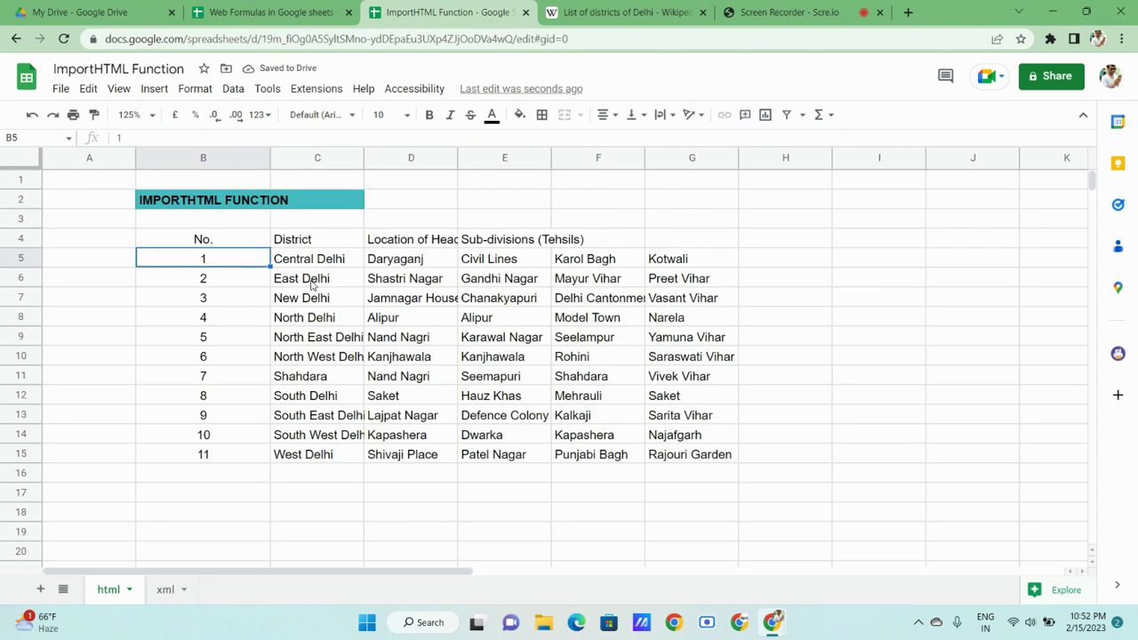
{"action": "left_click", "coordinate": [207, 245]}
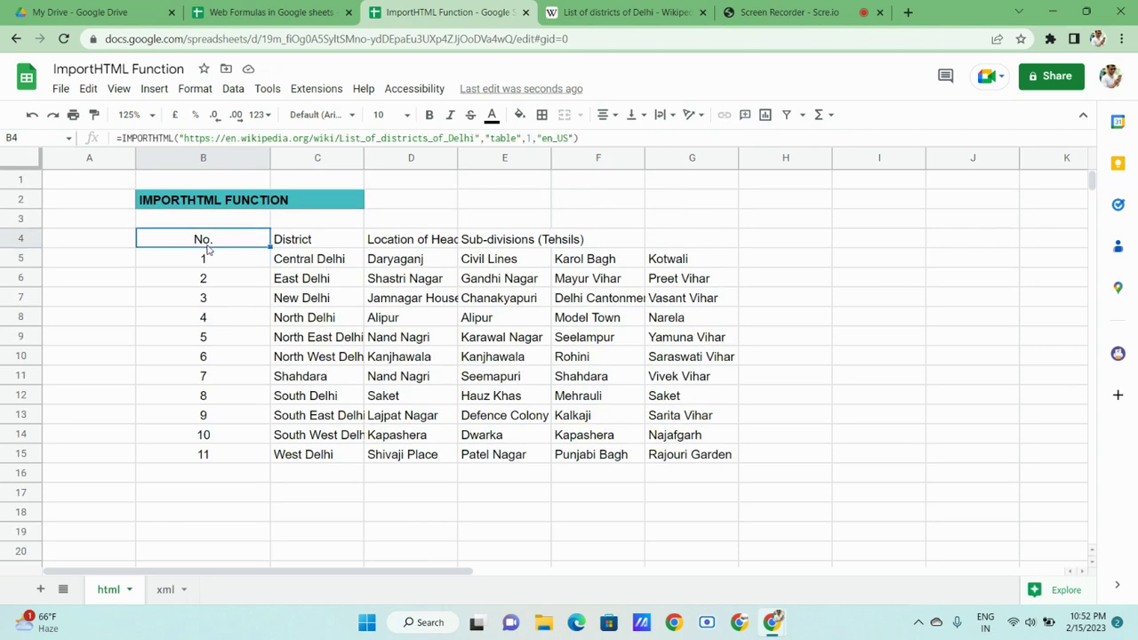